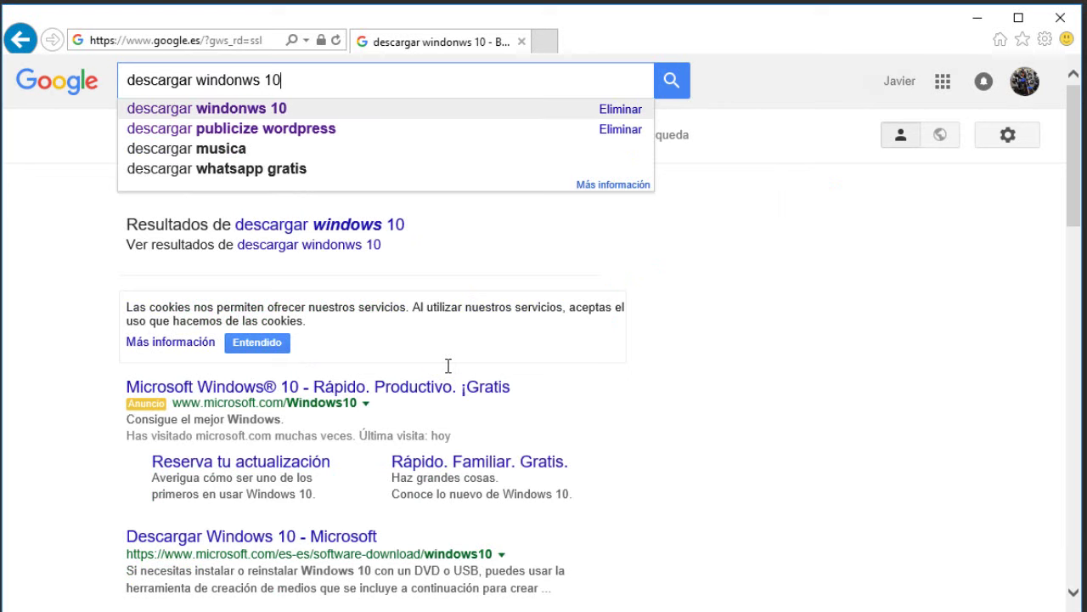
- Search Google for "descargar windonws 10" and open Microsoft's "Descargar Windows 10" page
key(Return)
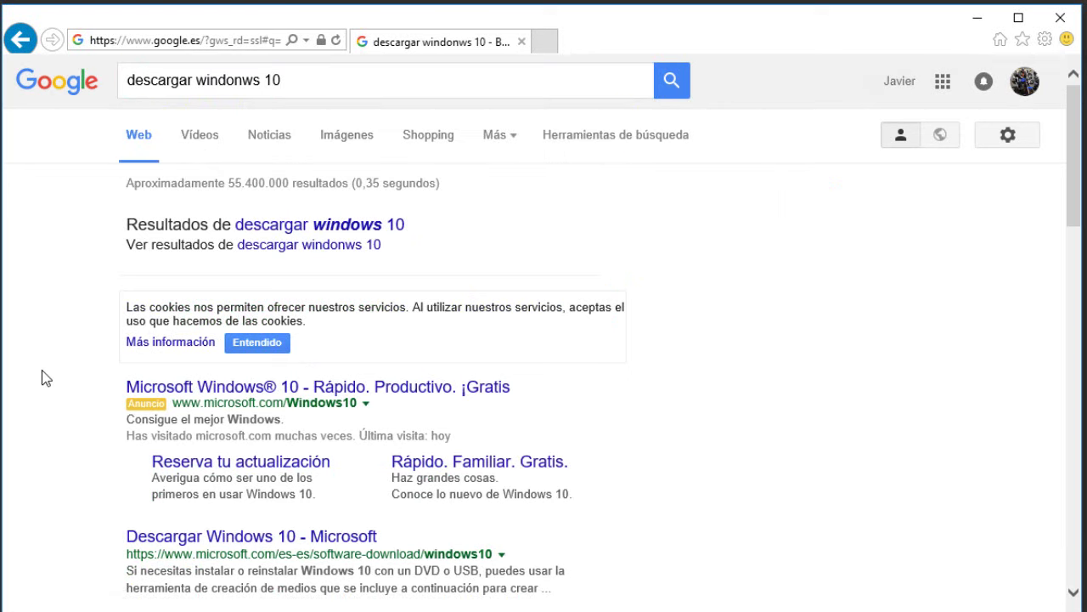
scroll(47, 381, down, 1)
scroll(51, 376, down, 1)
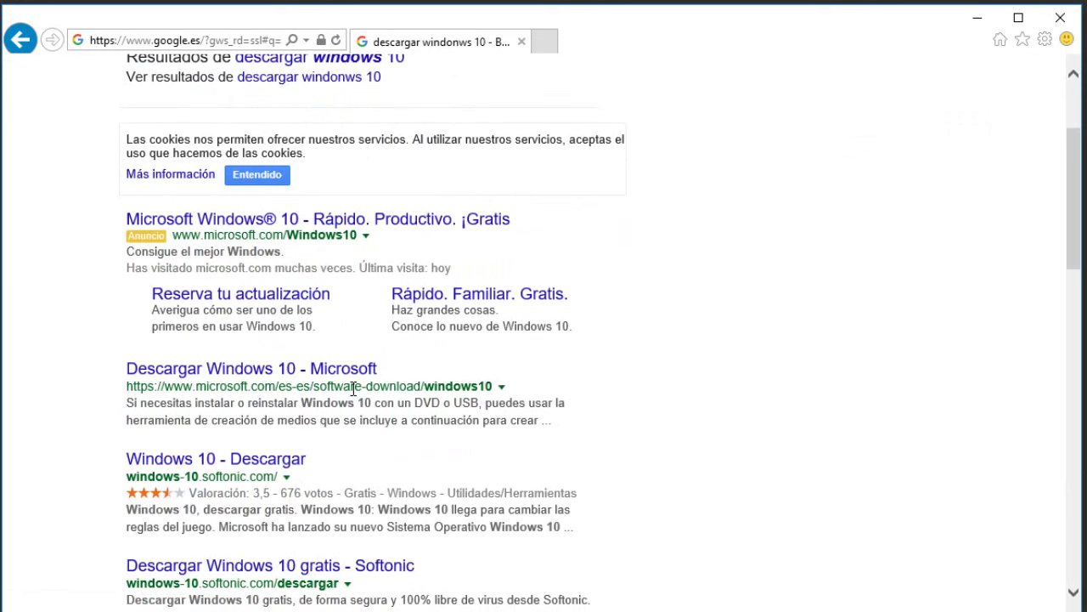
click(261, 371)
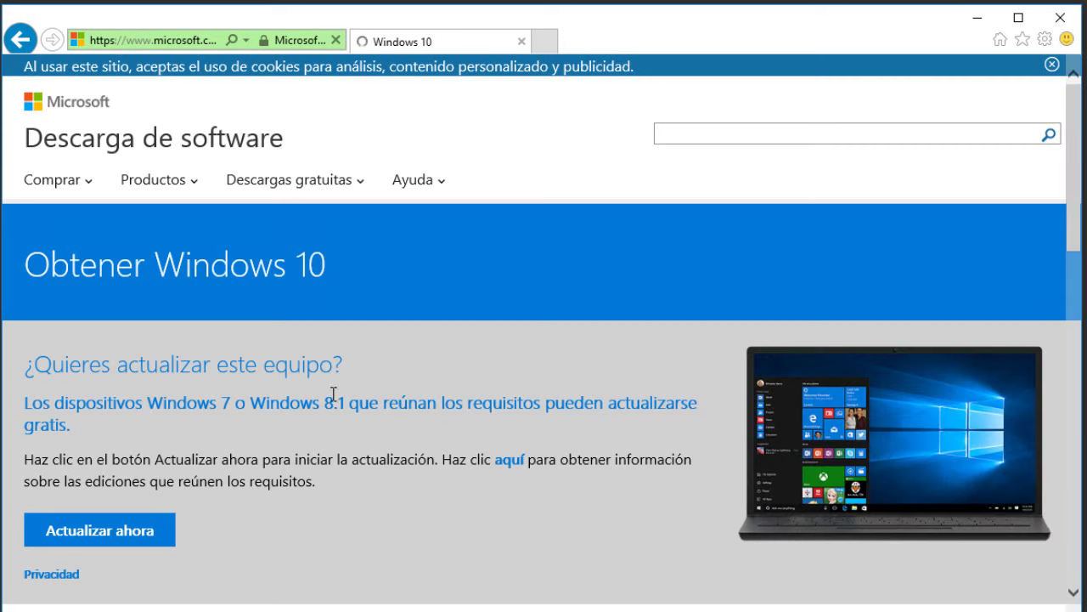
- Download the media creation tool from the USB, DVD or ISO section and save it as MediaCreationTool on the Desktop (Escritorio)
click(122, 536)
scroll(458, 498, down, 4)
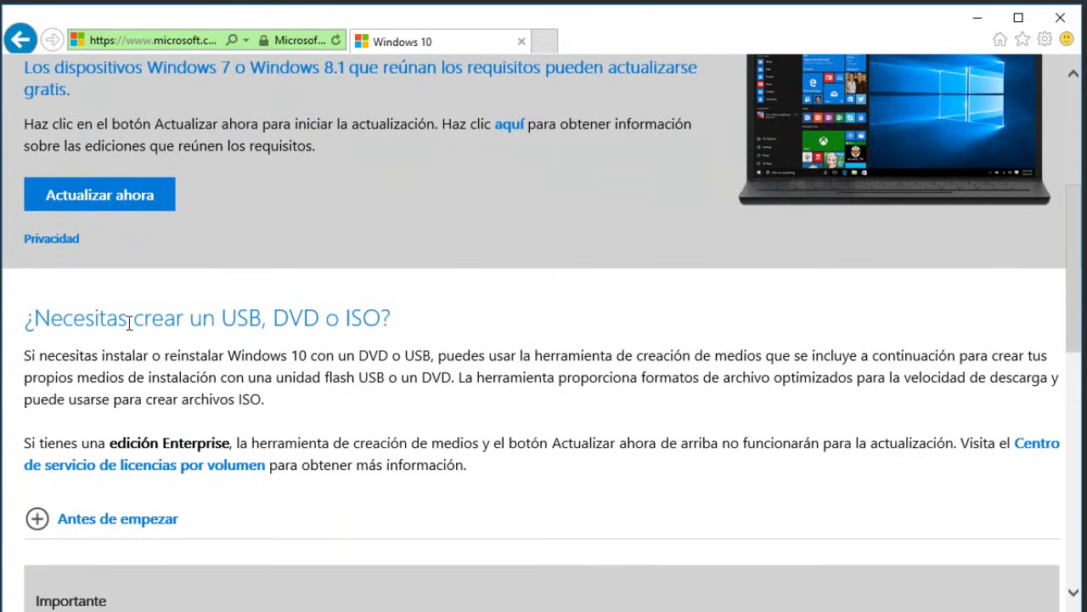
drag(34, 321, 380, 321)
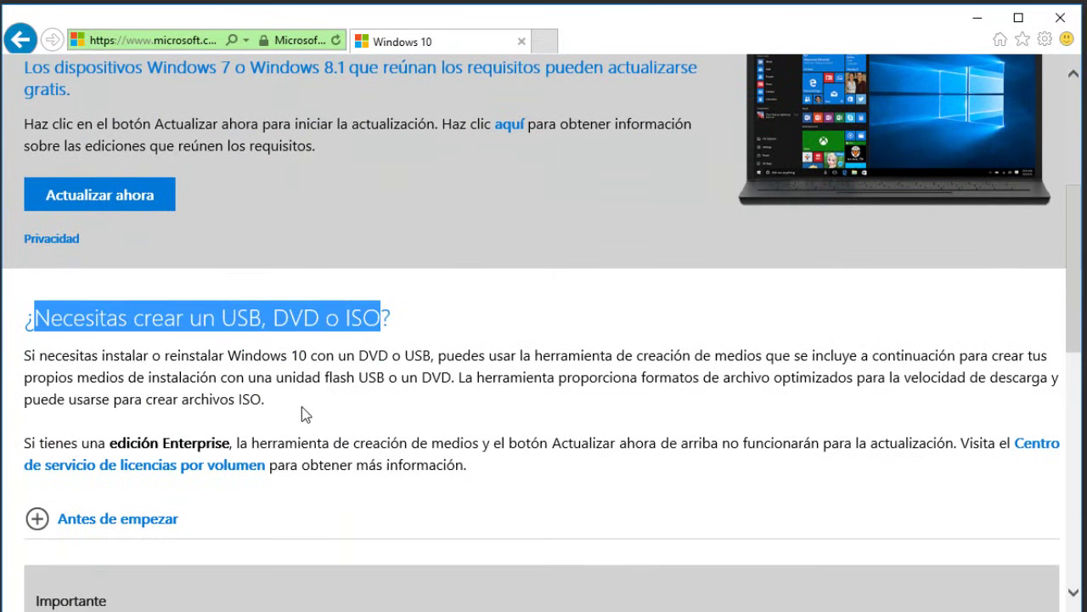
scroll(273, 430, down, 4)
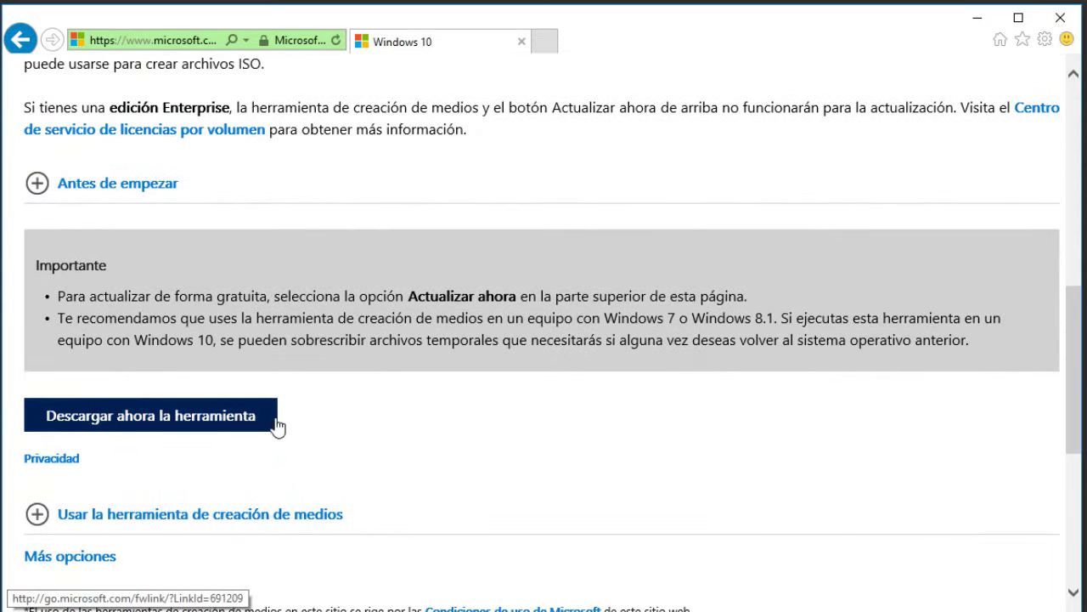
click(146, 418)
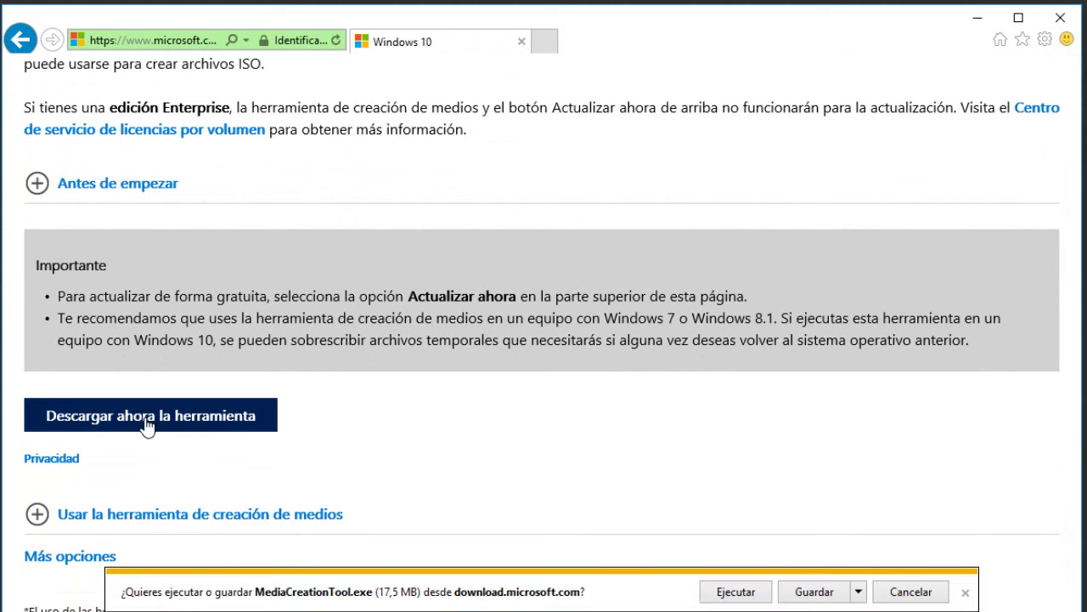
click(859, 591)
click(820, 610)
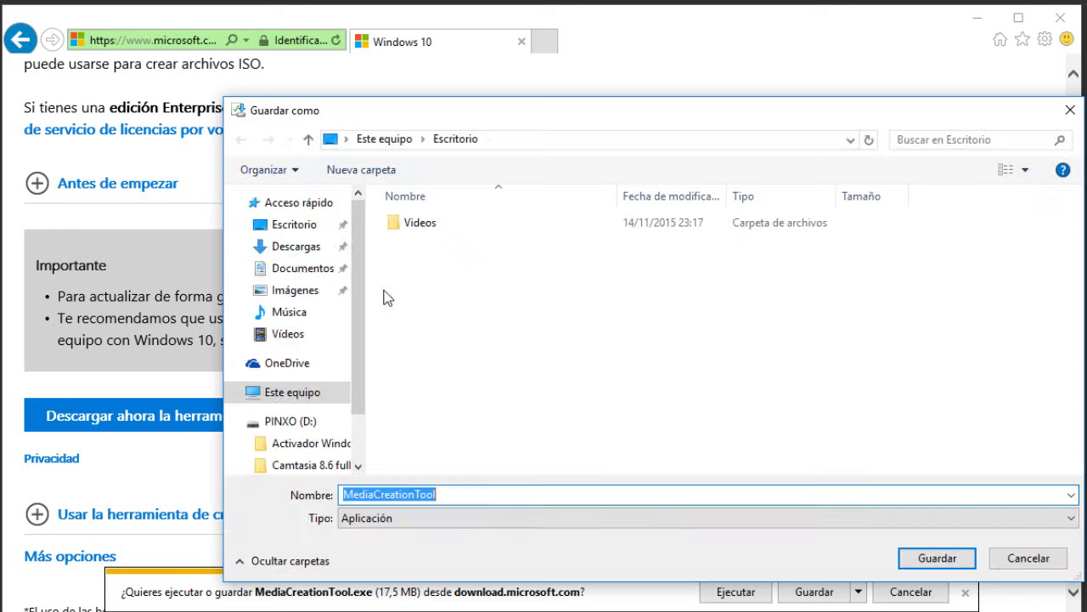
click(284, 228)
click(939, 560)
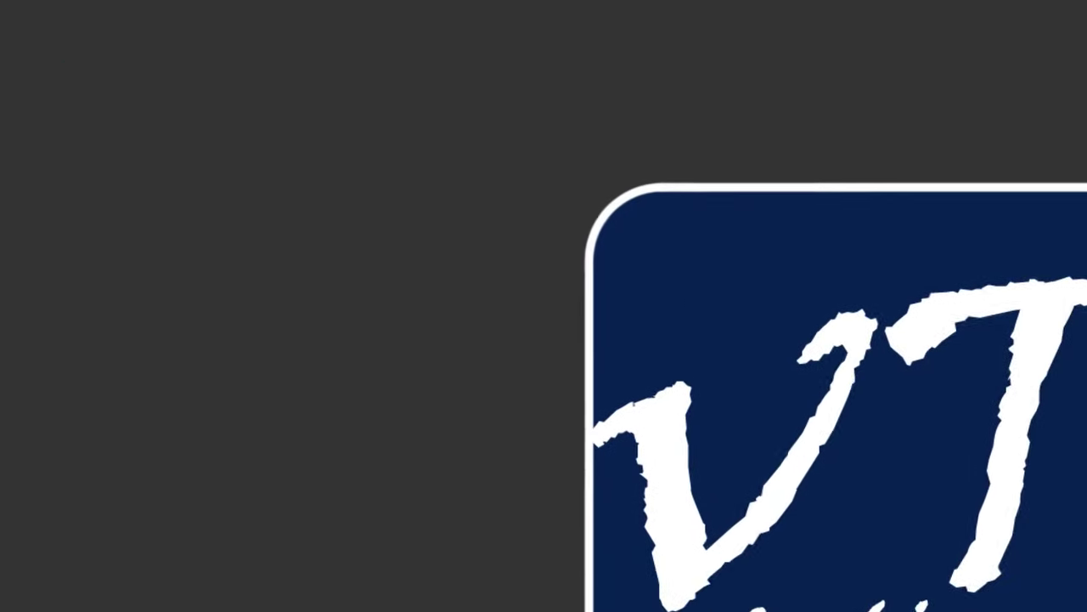
- Launch the downloaded media creation tool and choose "Crear un medio de instalación para otro PC"
click(92, 391)
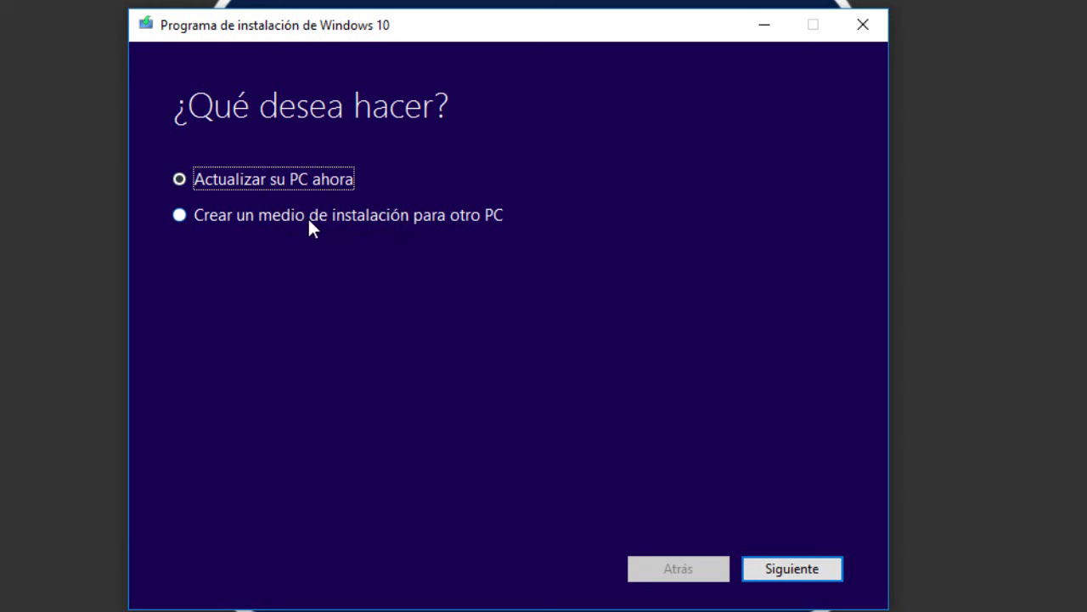
click(458, 216)
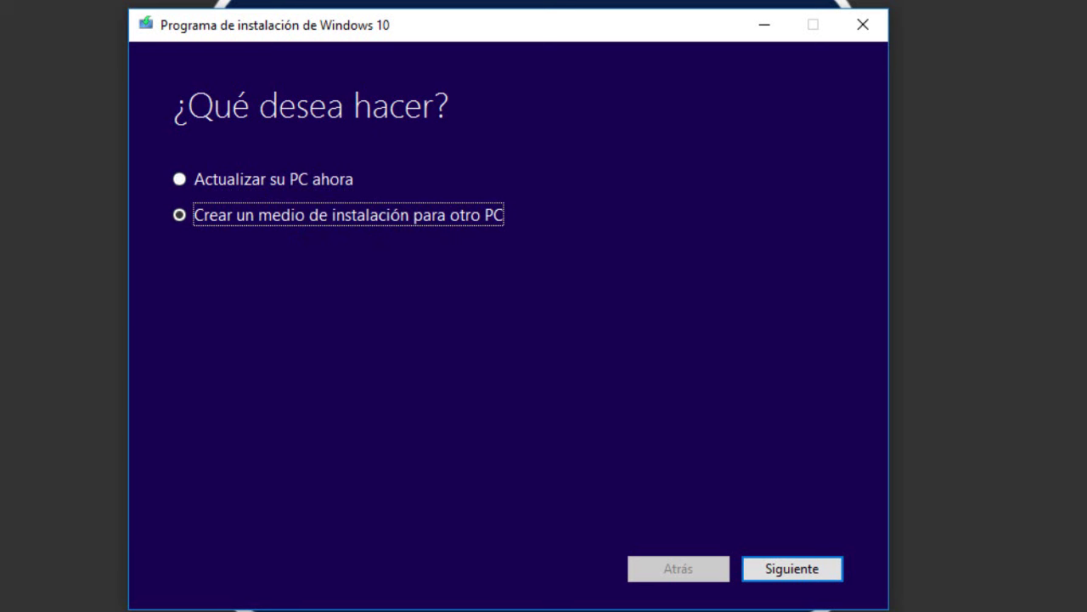
click(808, 571)
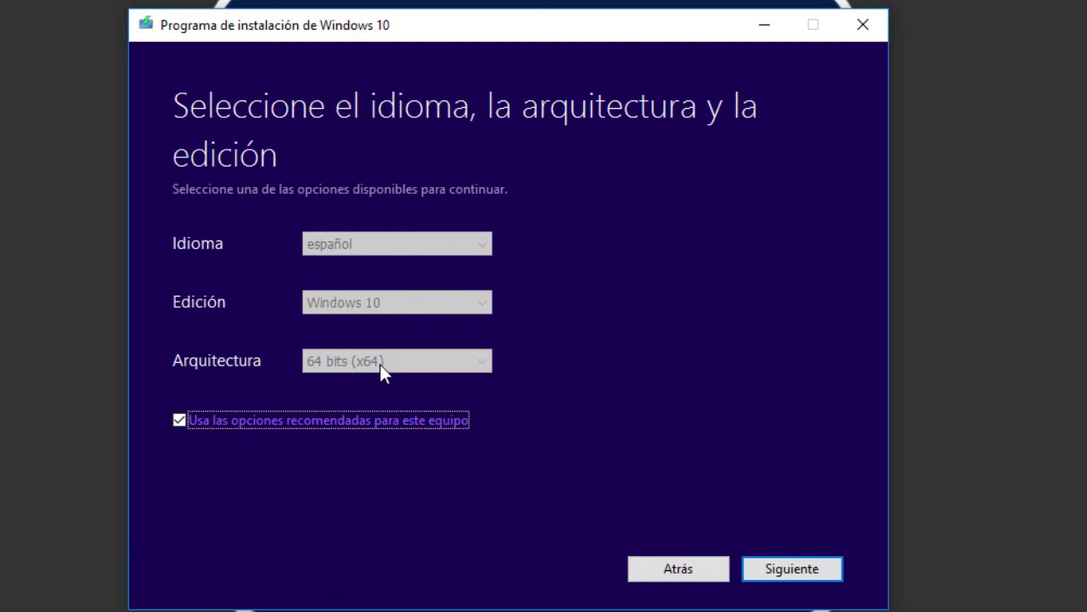
- Examine the language, edition and architecture choices with the recommended options switched off, and switch the recommended options back on
click(228, 412)
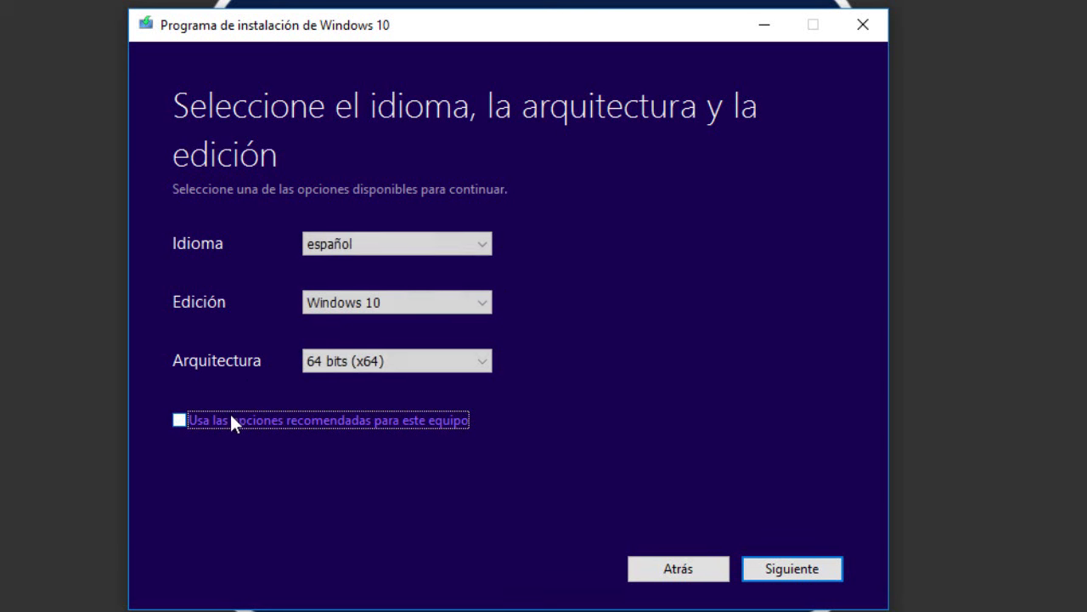
click(282, 417)
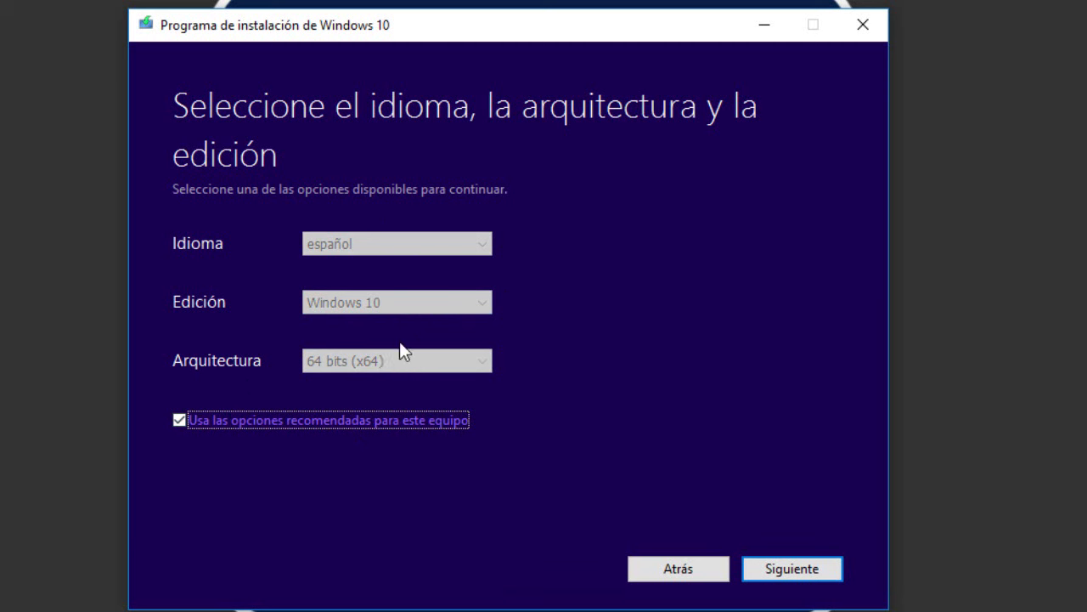
click(179, 419)
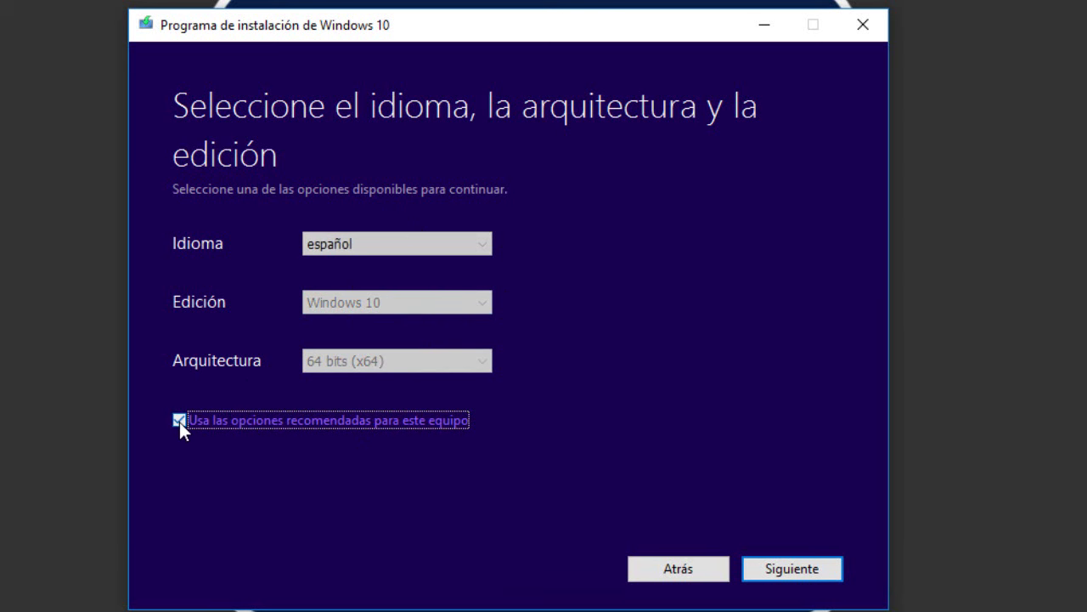
click(335, 246)
click(656, 255)
click(444, 302)
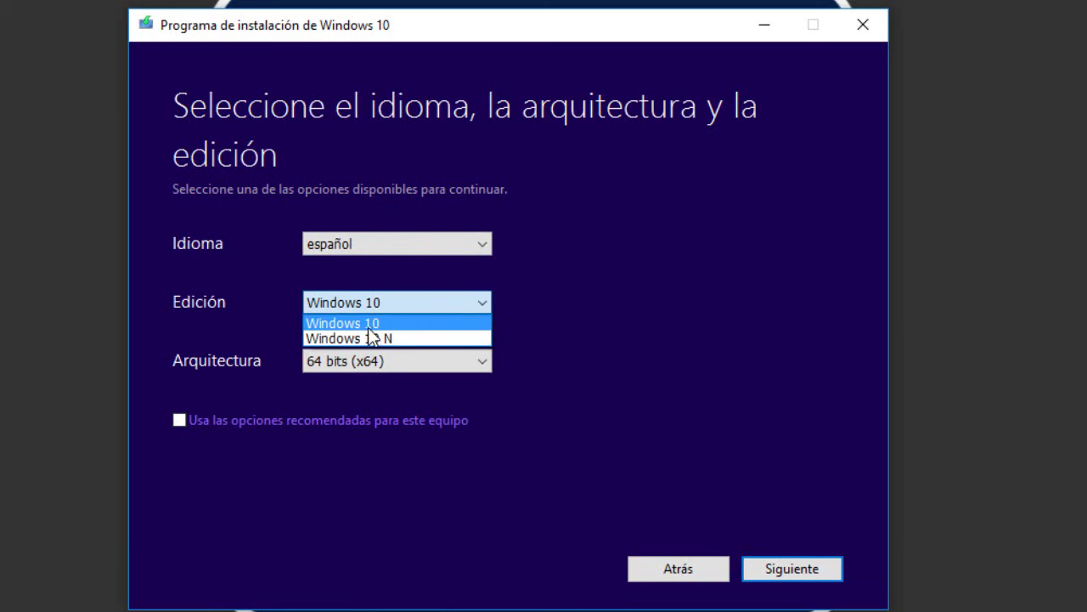
click(647, 359)
click(436, 362)
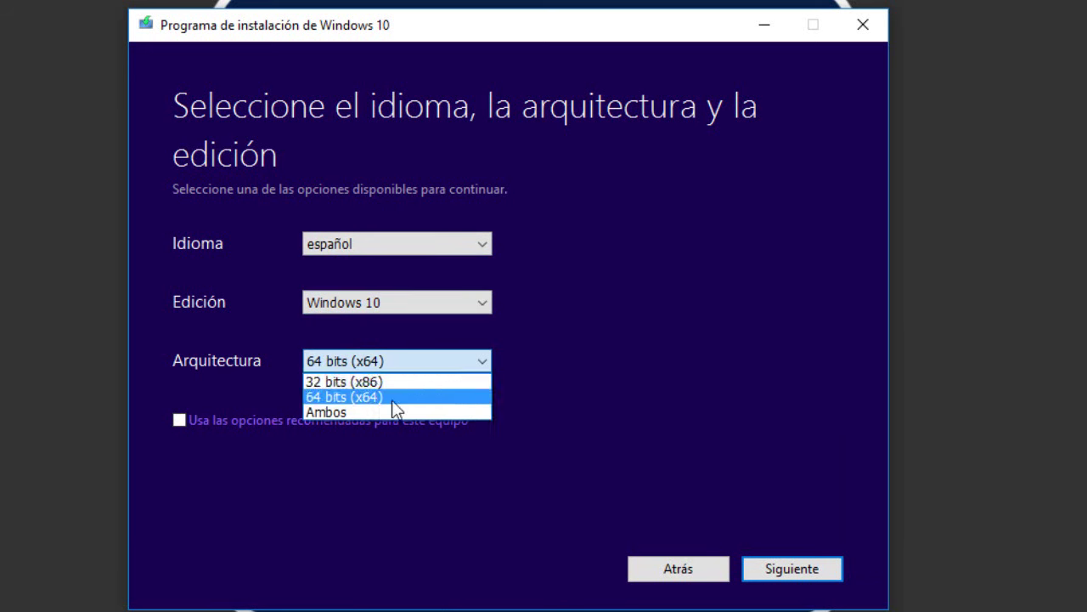
click(213, 512)
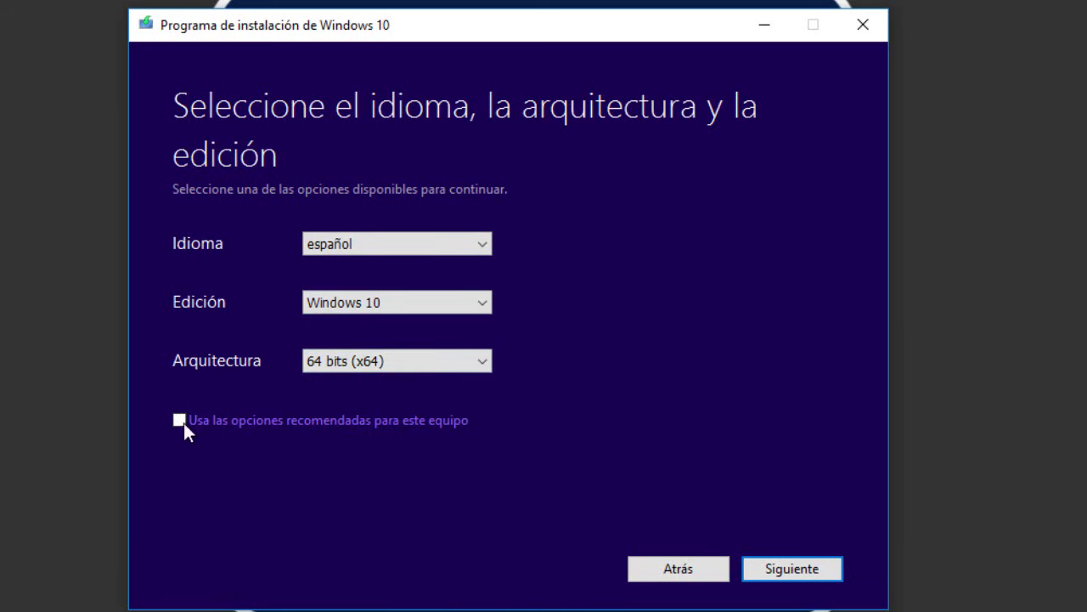
click(180, 420)
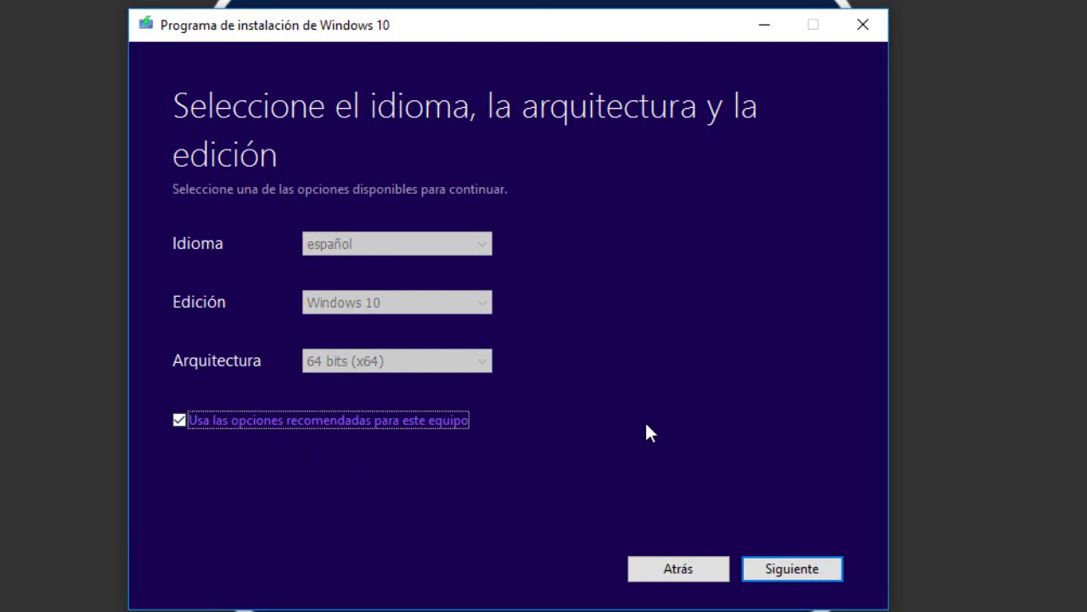
- Accept the recommended options for this computer and choose "Archivo ISO" as the installation medium
click(811, 574)
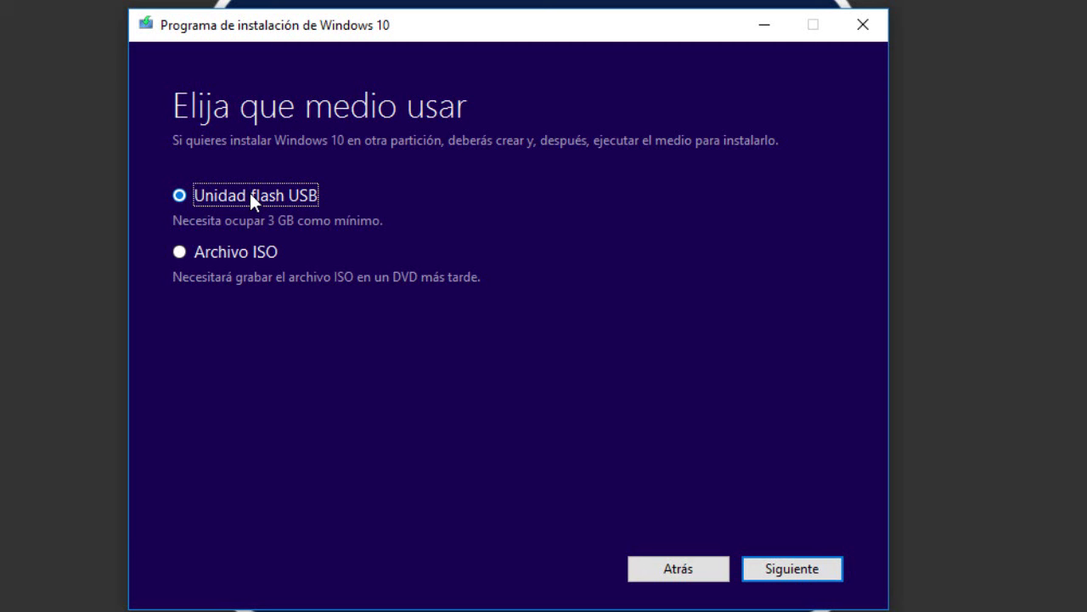
click(254, 251)
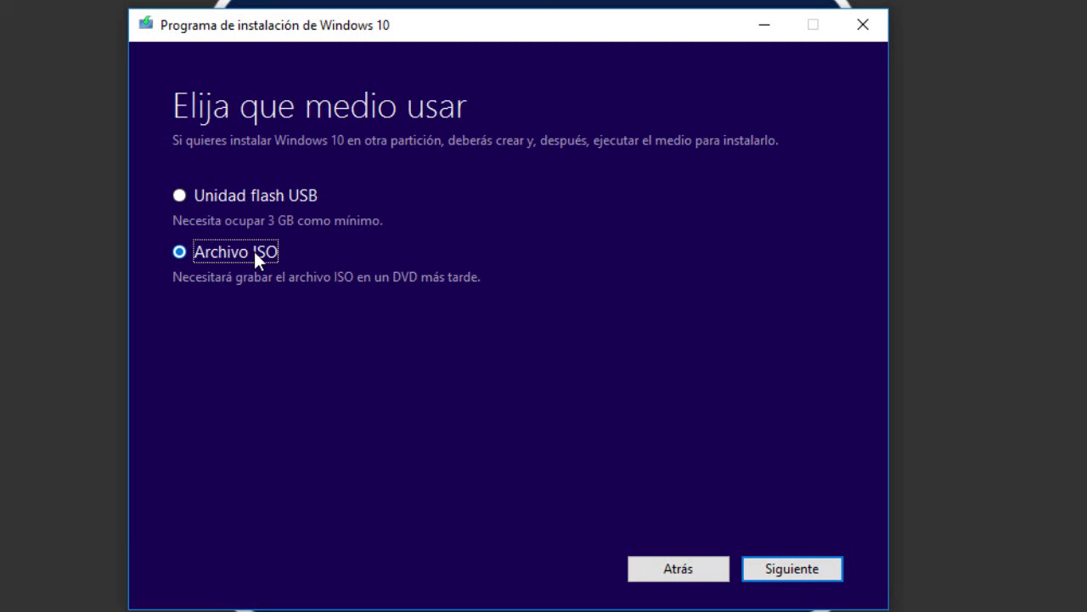
click(260, 195)
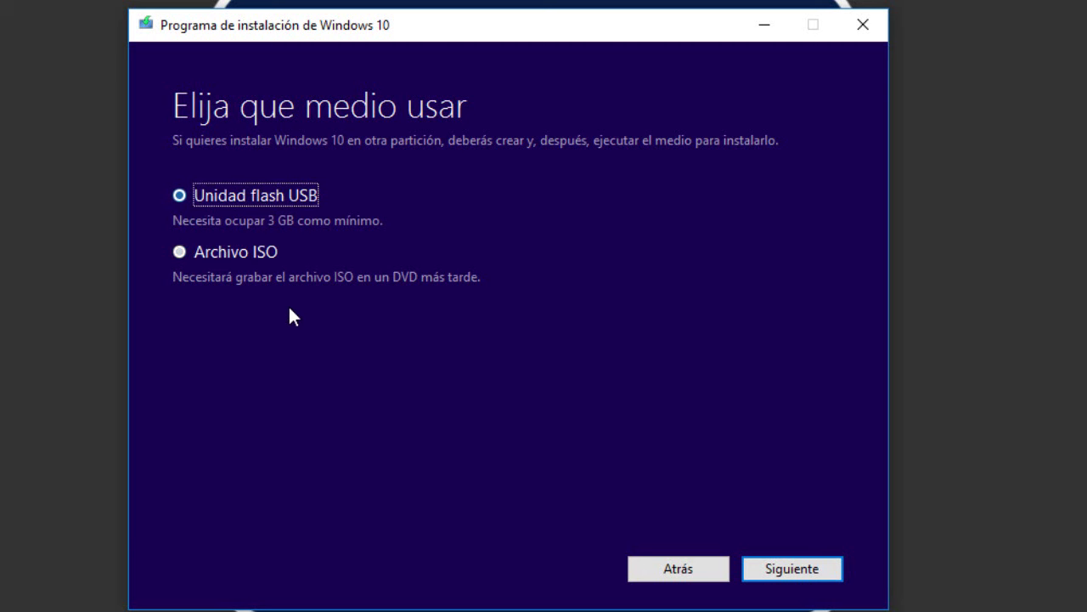
click(230, 251)
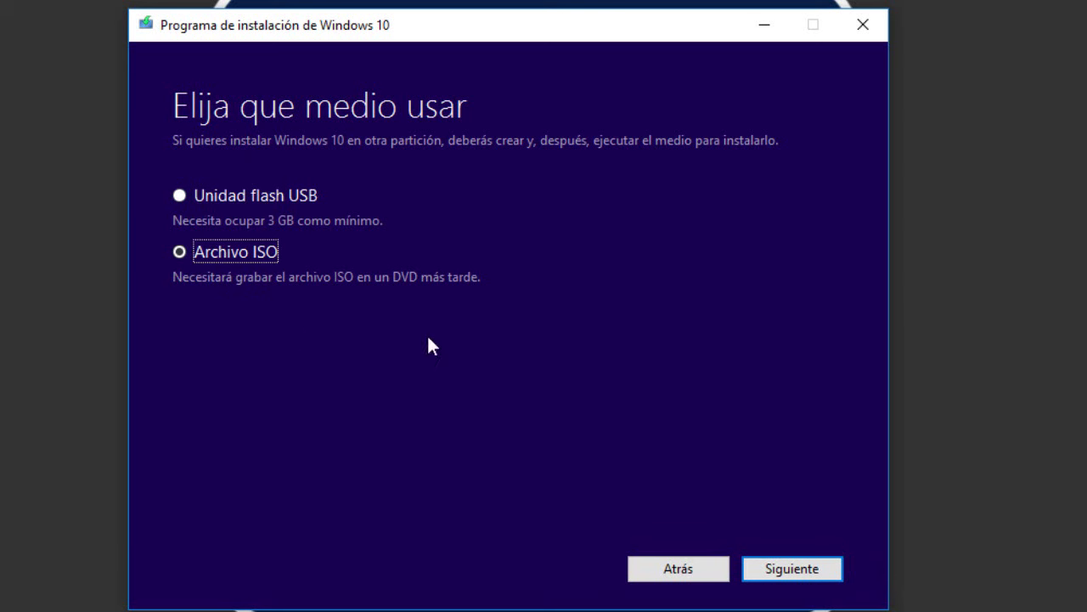
click(788, 574)
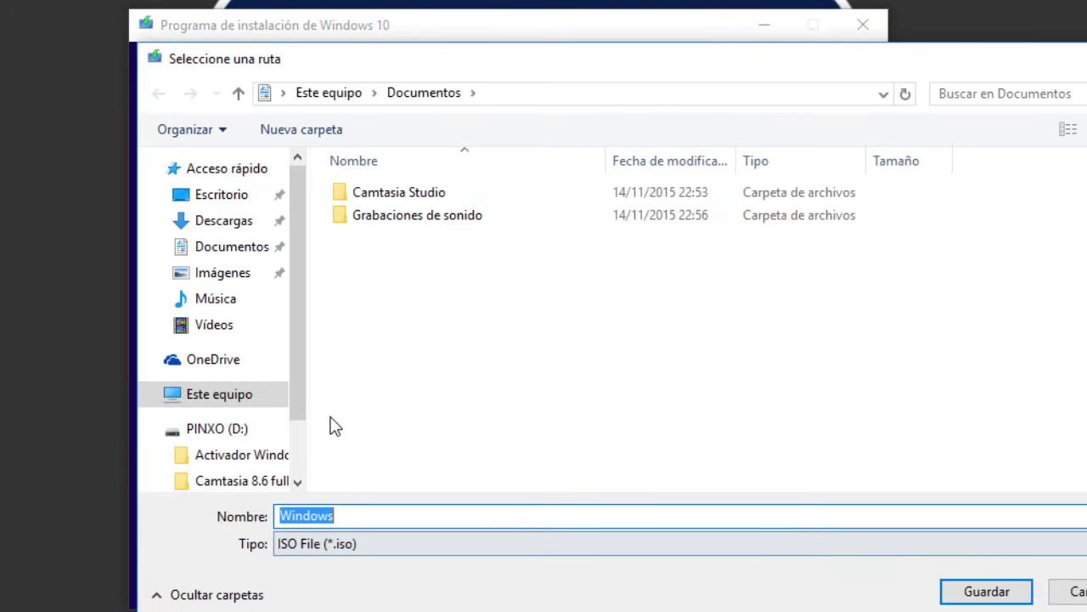
- Save the ISO file as Windows10 on the Desktop (Escritorio) to start creating the medium
click(216, 198)
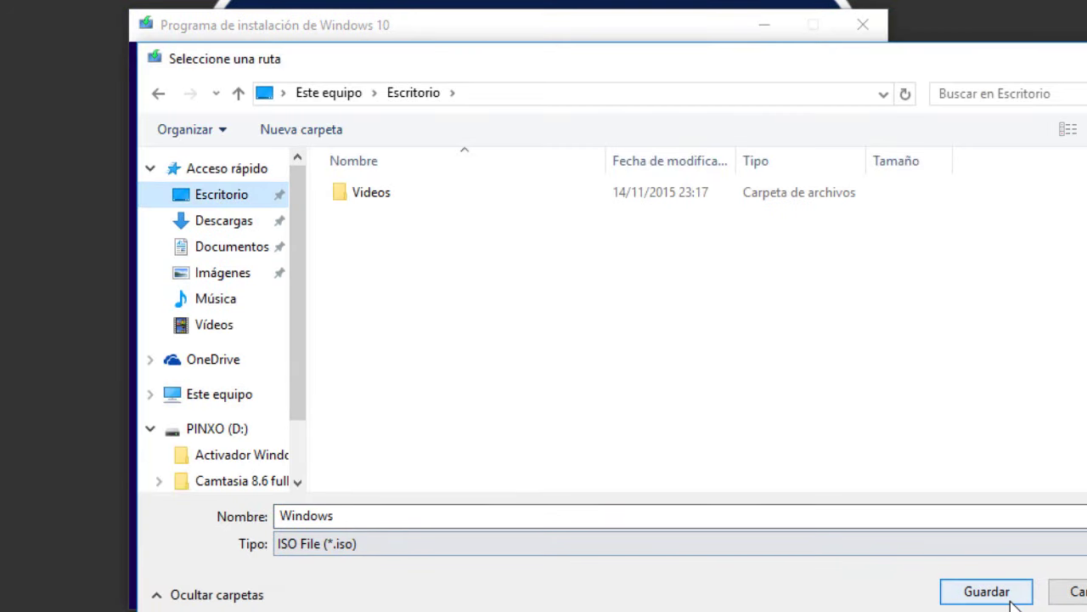
click(470, 519)
click(513, 520)
text(10)
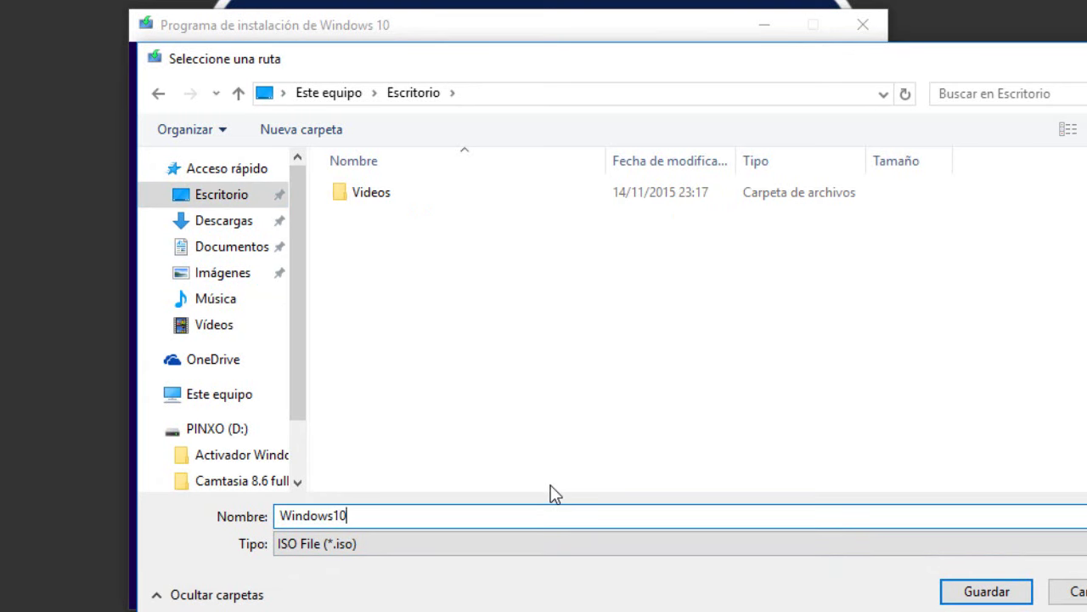
click(968, 594)
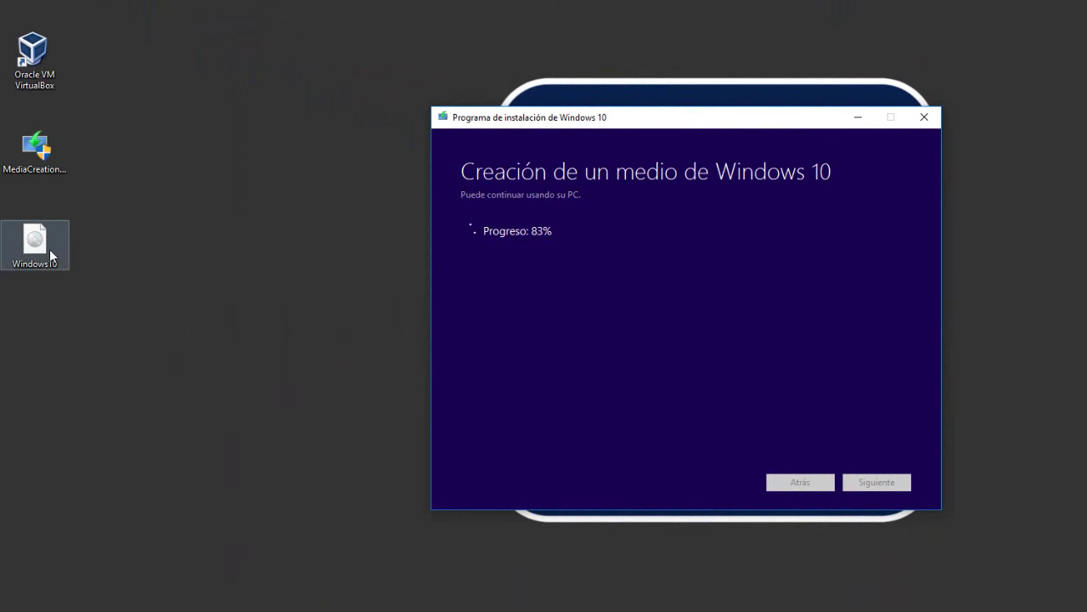
- Select the Windows10 ISO file on the desktop and finish the setup wizard once the medium has been created
click(49, 249)
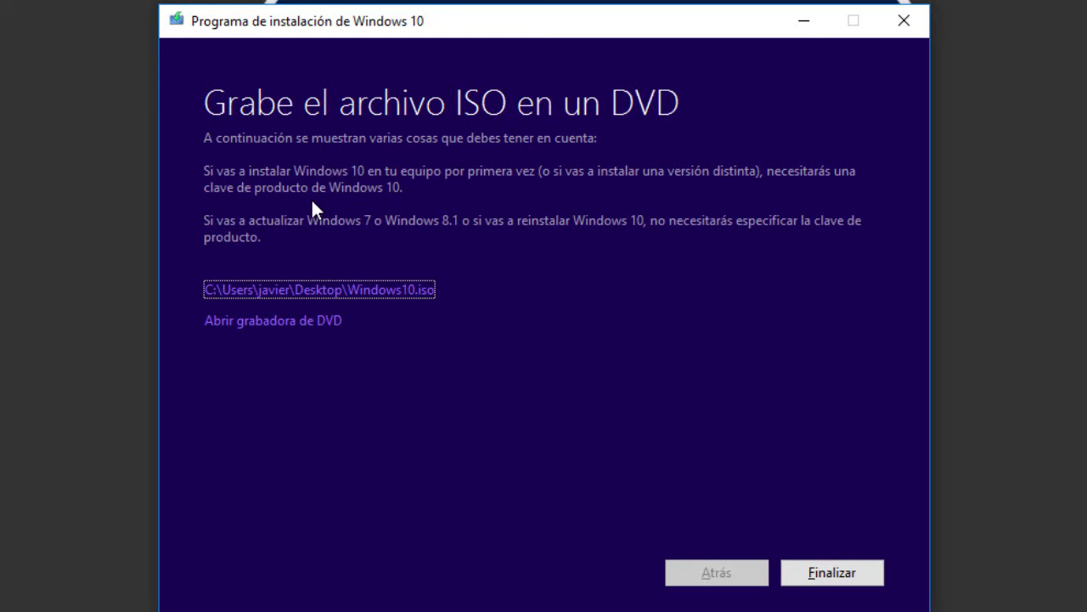
click(821, 566)
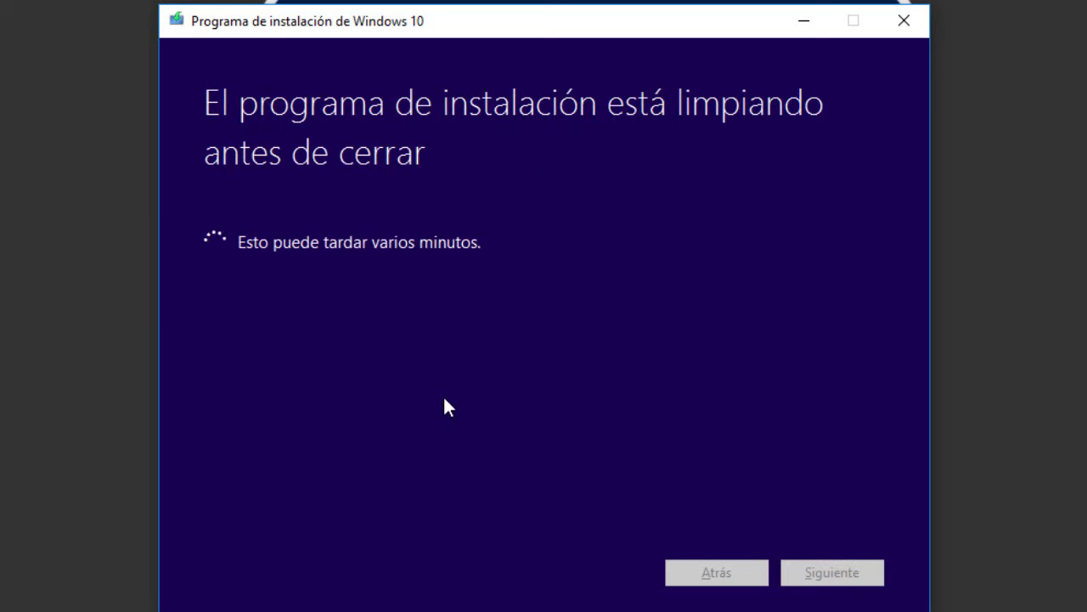